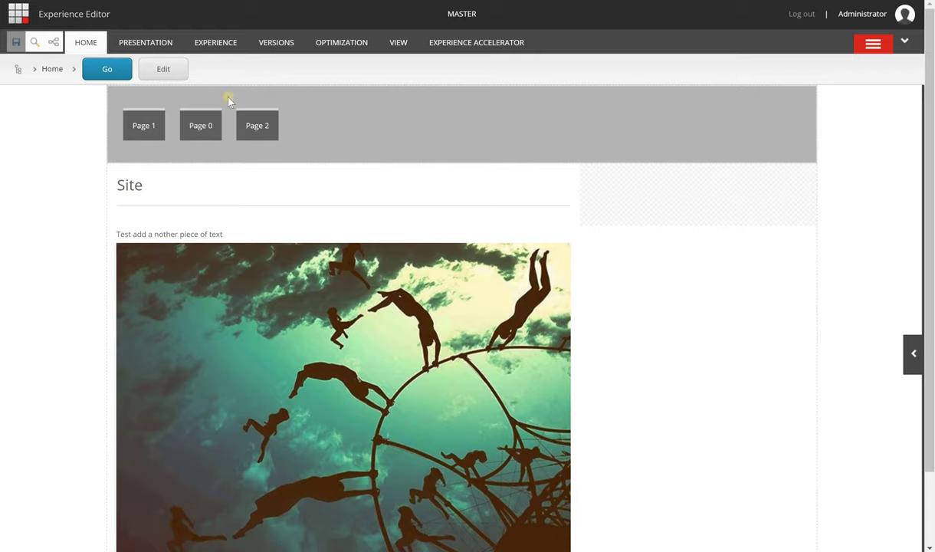
# Switch the Home page to Explore mode via the Presentation tab's Other list
pyautogui.click(168, 44)
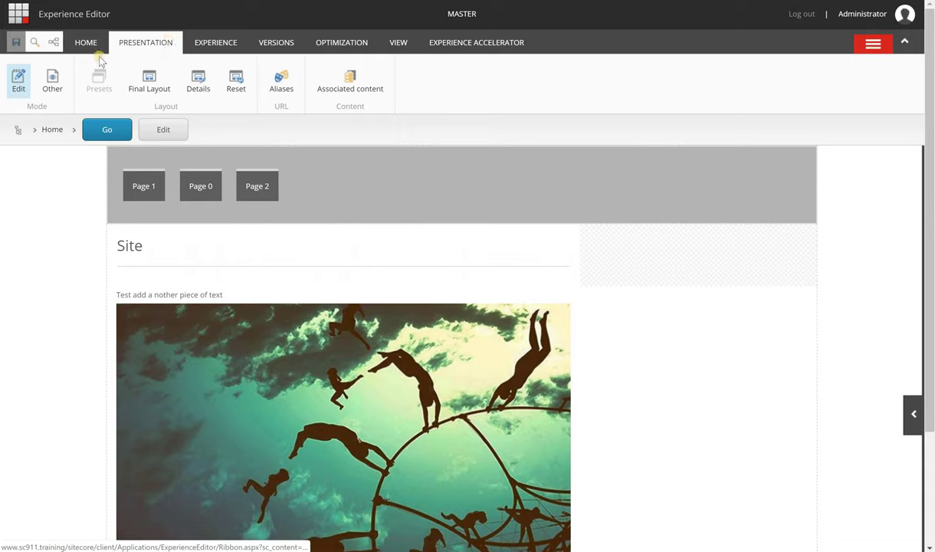
pyautogui.click(59, 83)
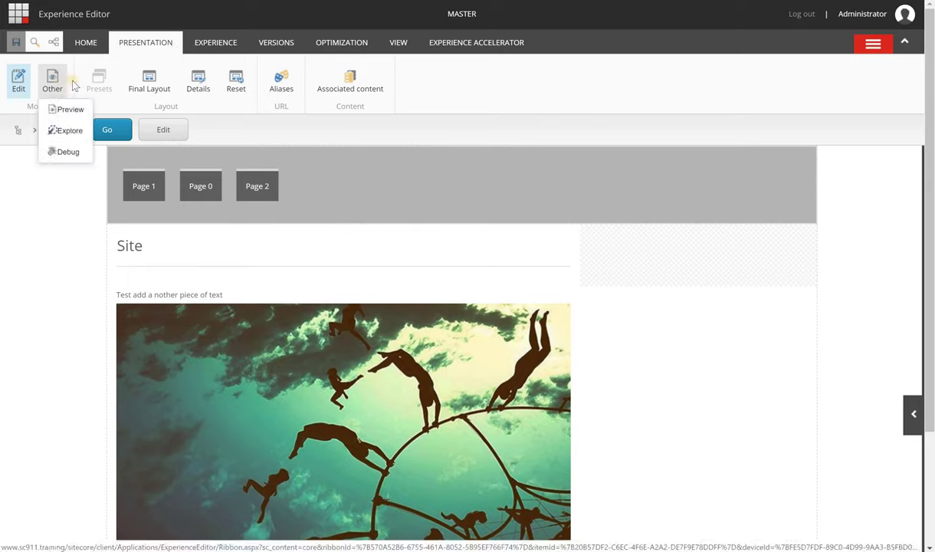
pyautogui.click(74, 86)
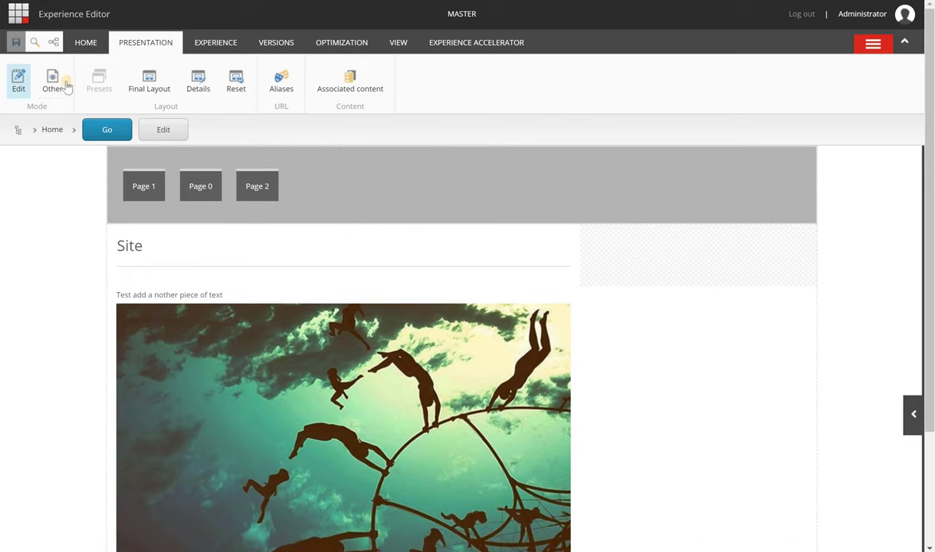
pyautogui.click(66, 85)
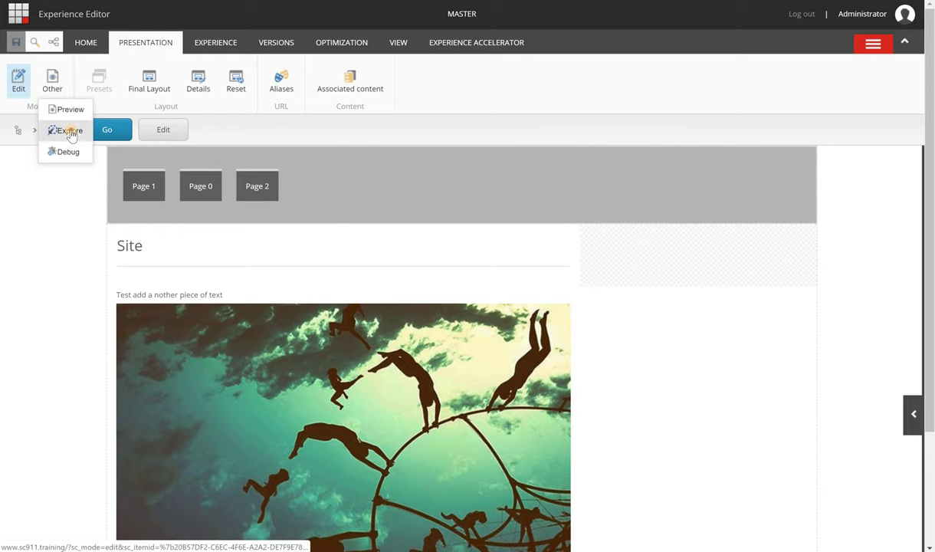
pyautogui.click(69, 132)
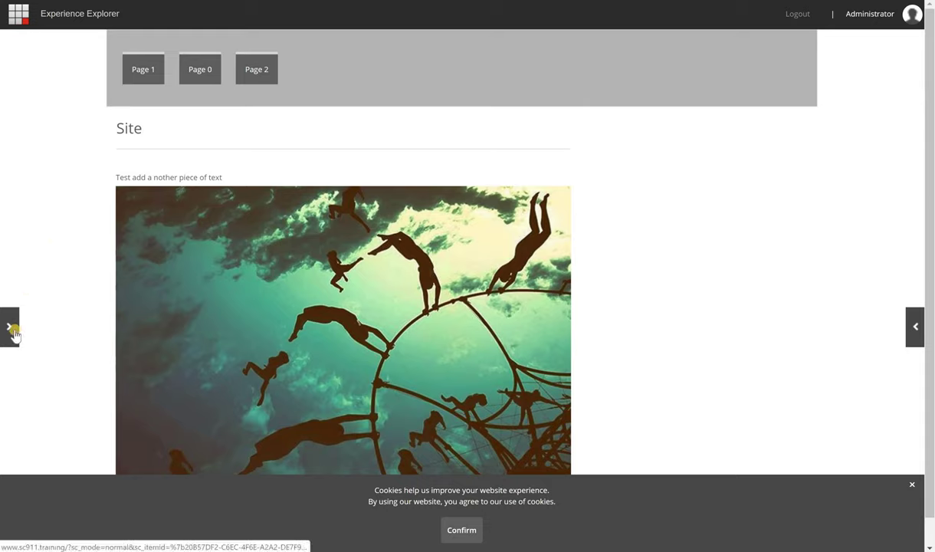
# Open the Viewer and Settings panels, browse the preset visitors, and expand Onsite Behavior
pyautogui.click(915, 331)
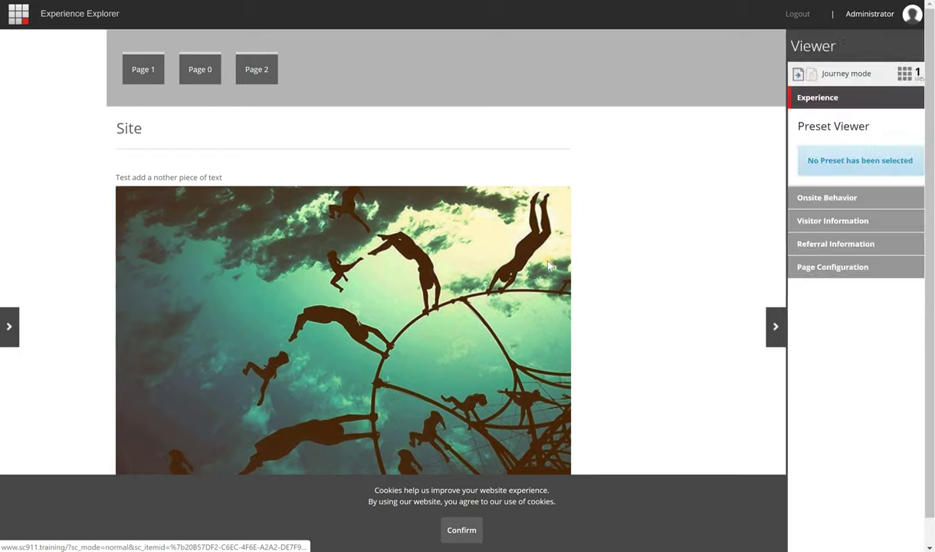
pyautogui.click(10, 328)
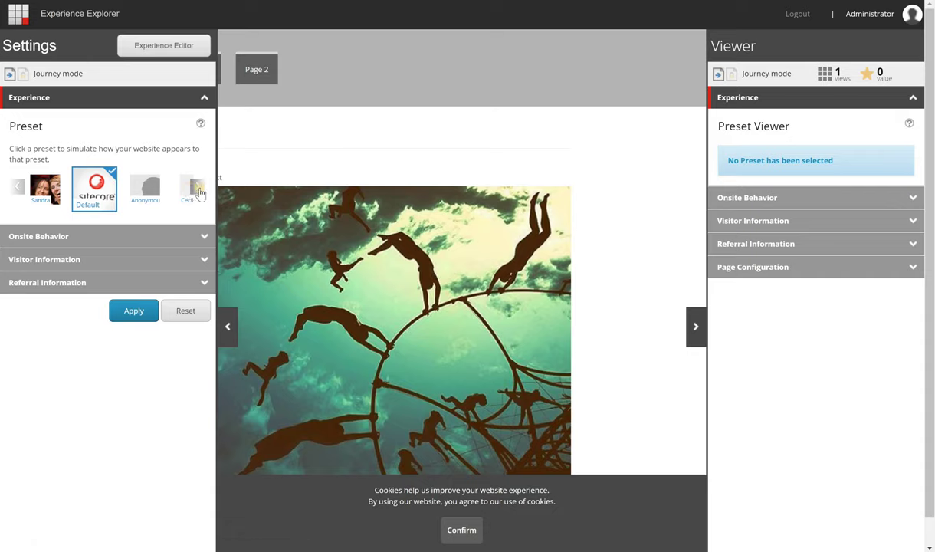
pyautogui.click(145, 194)
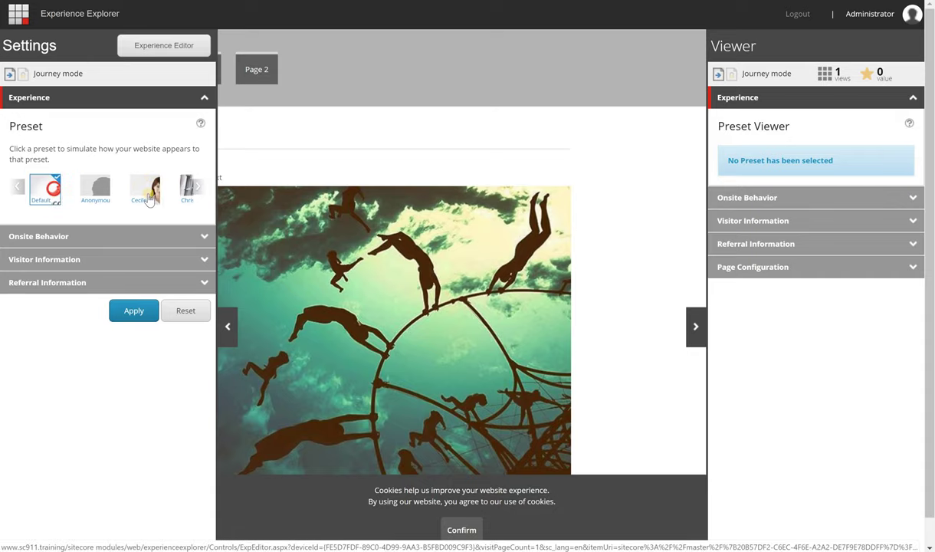
pyautogui.click(83, 235)
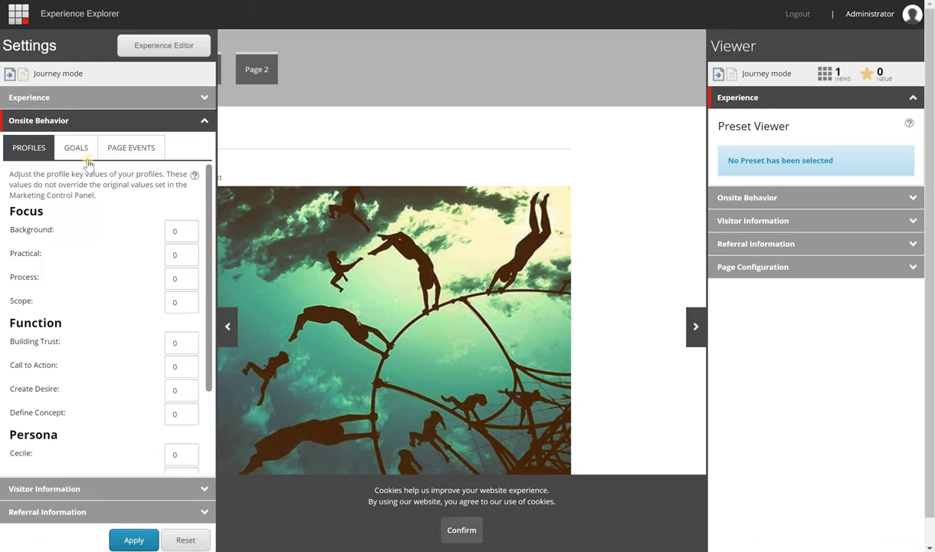
# Tick Brochures request in the Goals list and expand Visitor Information
pyautogui.click(77, 148)
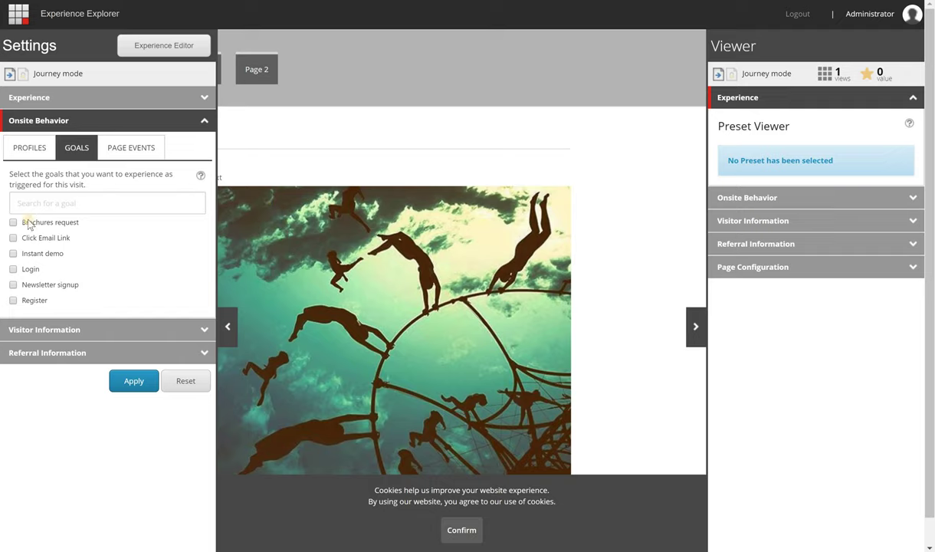
pyautogui.click(13, 223)
pyautogui.click(127, 379)
pyautogui.click(56, 324)
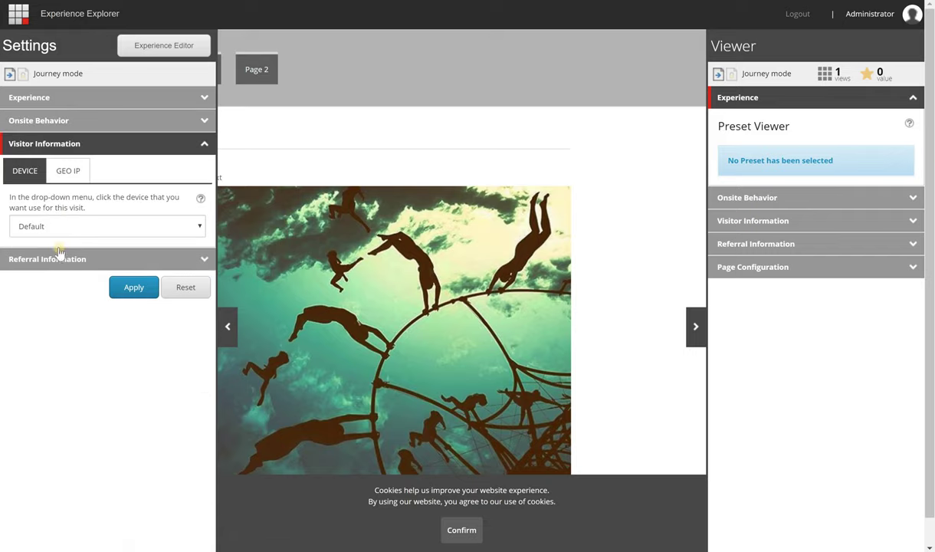
# Review the device list, GEO IP and Referral settings, then close the Settings panel
pyautogui.click(58, 224)
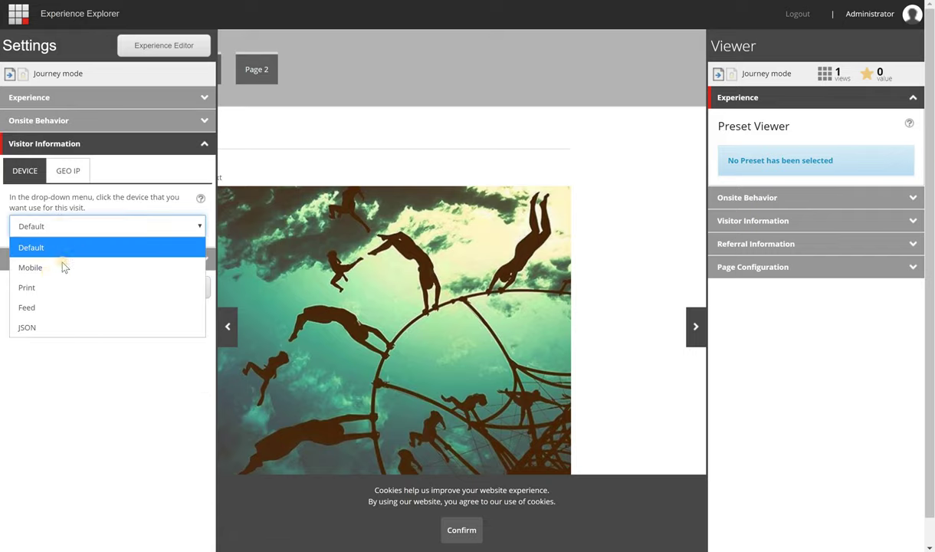
pyautogui.click(66, 172)
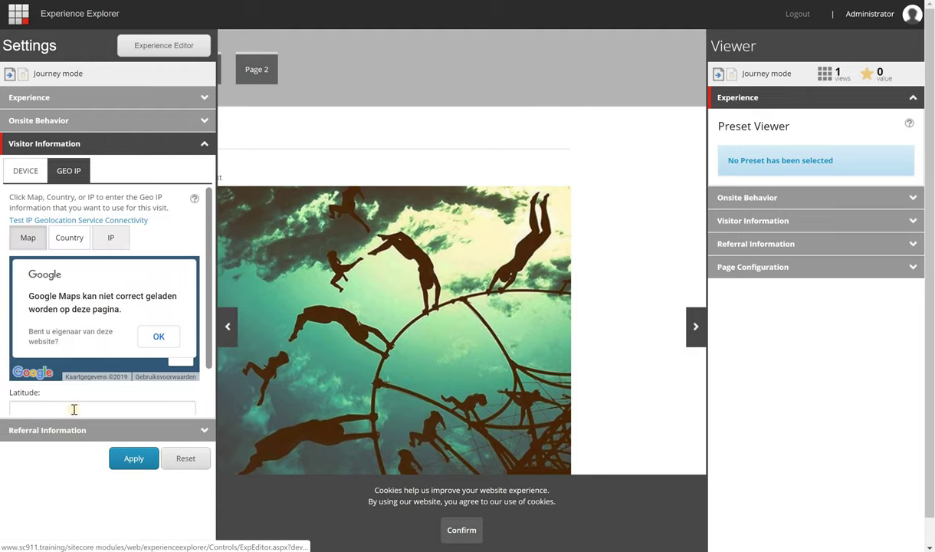
pyautogui.click(69, 432)
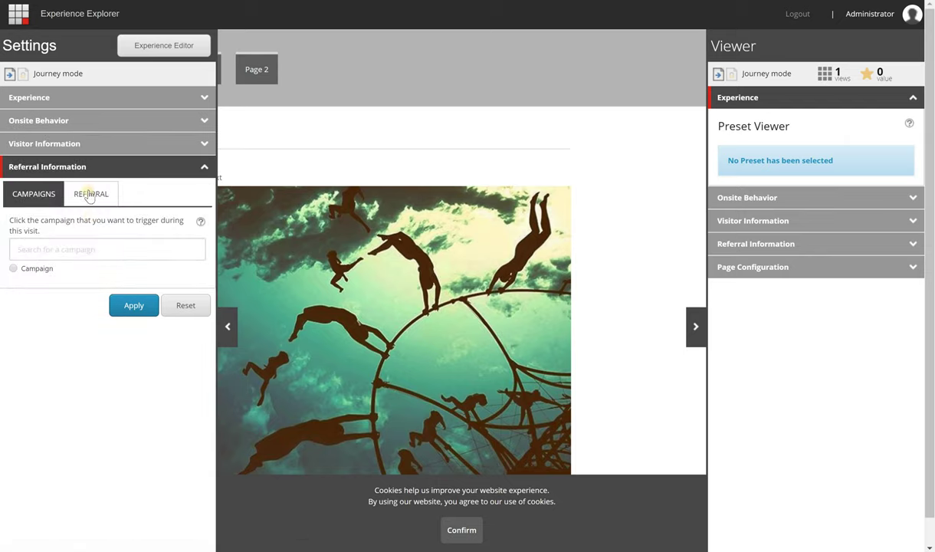
pyautogui.click(89, 194)
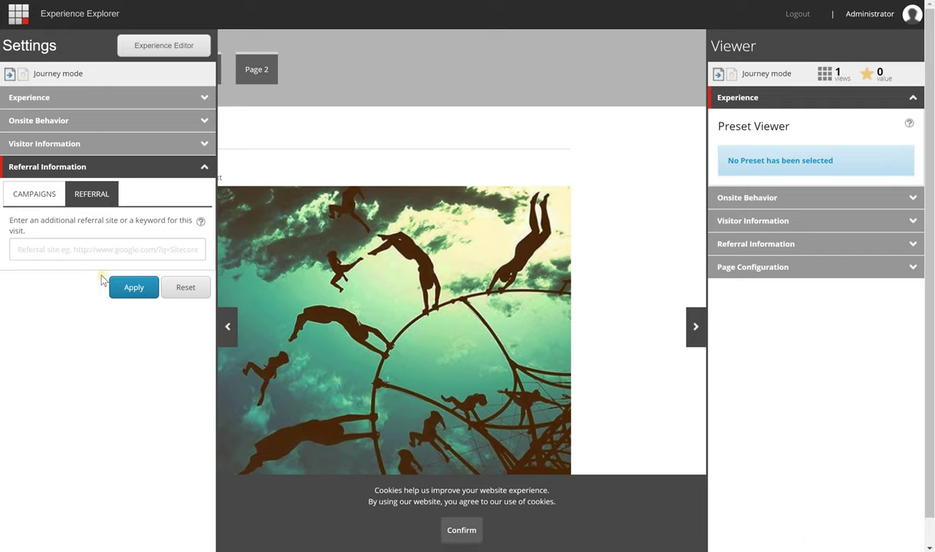
pyautogui.click(228, 323)
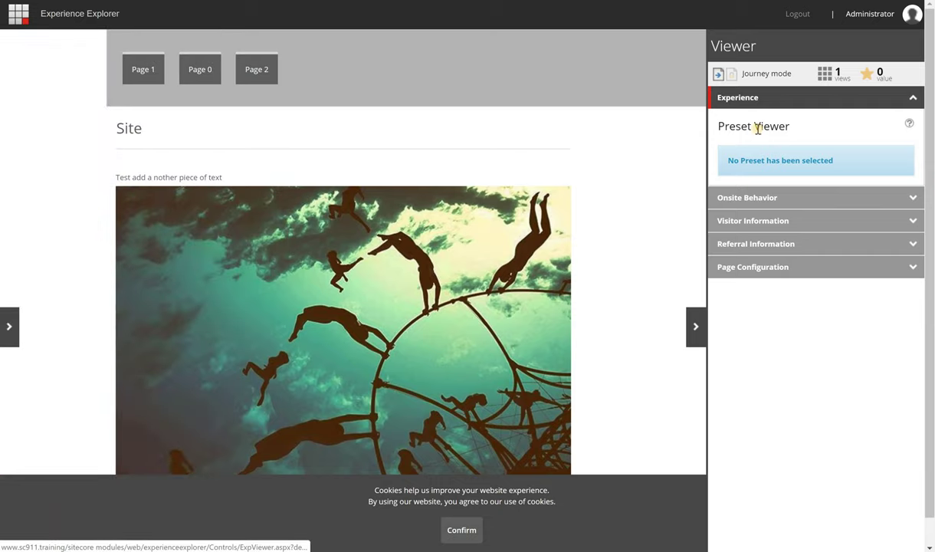
# Expand the Viewer's Onsite Behavior, Visitor Information (GEO IP, Tags), Referral and Page Configuration sections
pyautogui.click(757, 196)
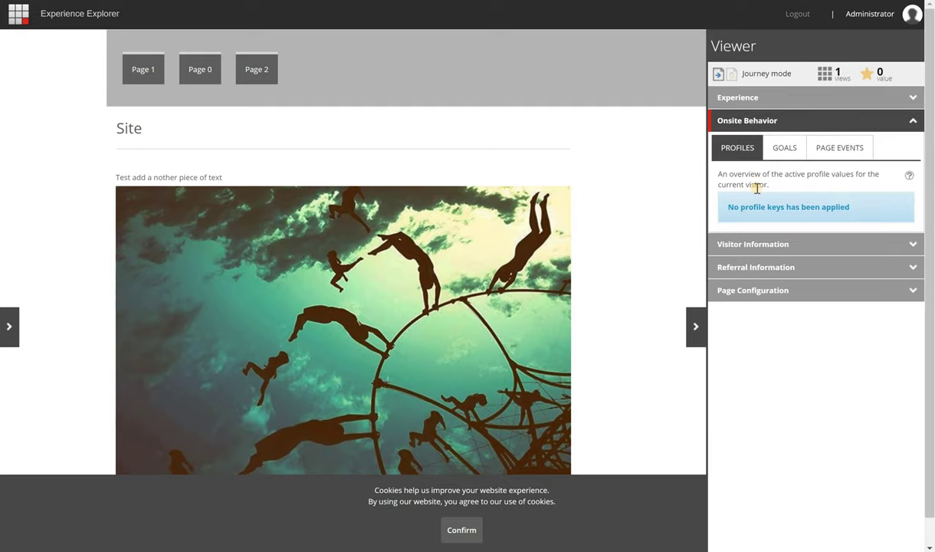
pyautogui.click(757, 245)
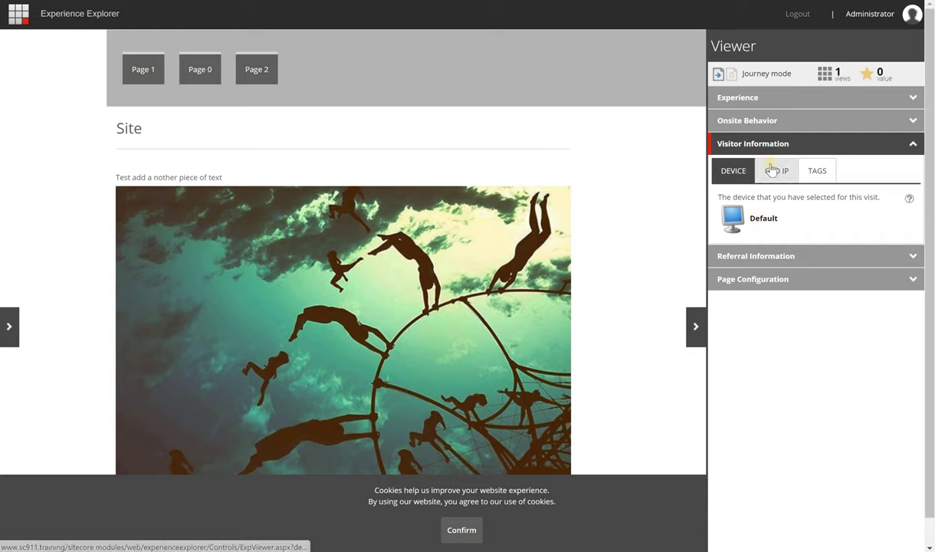
pyautogui.click(773, 169)
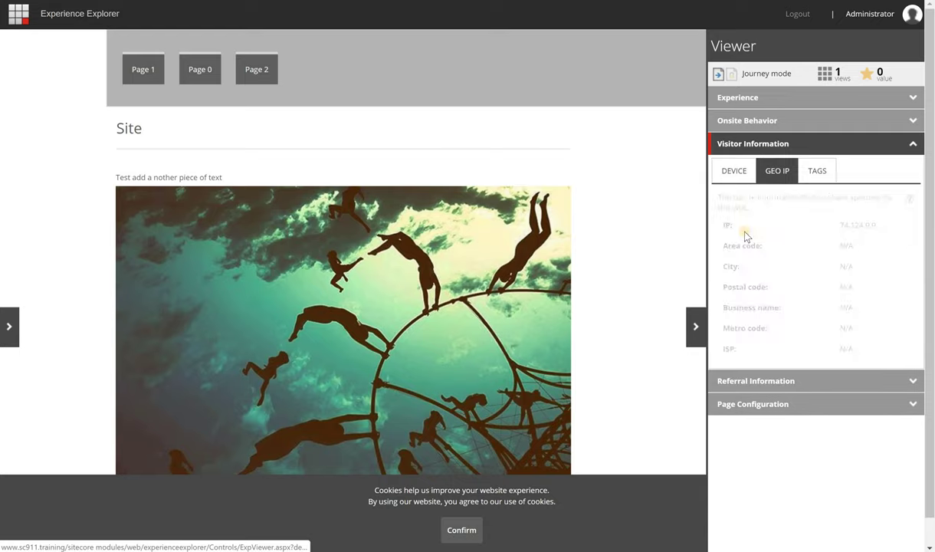
pyautogui.click(816, 173)
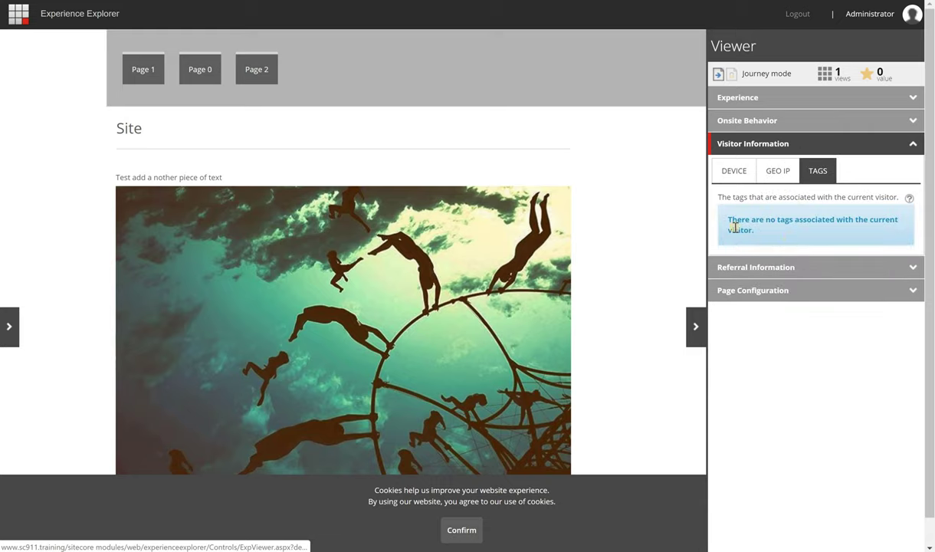
pyautogui.click(757, 270)
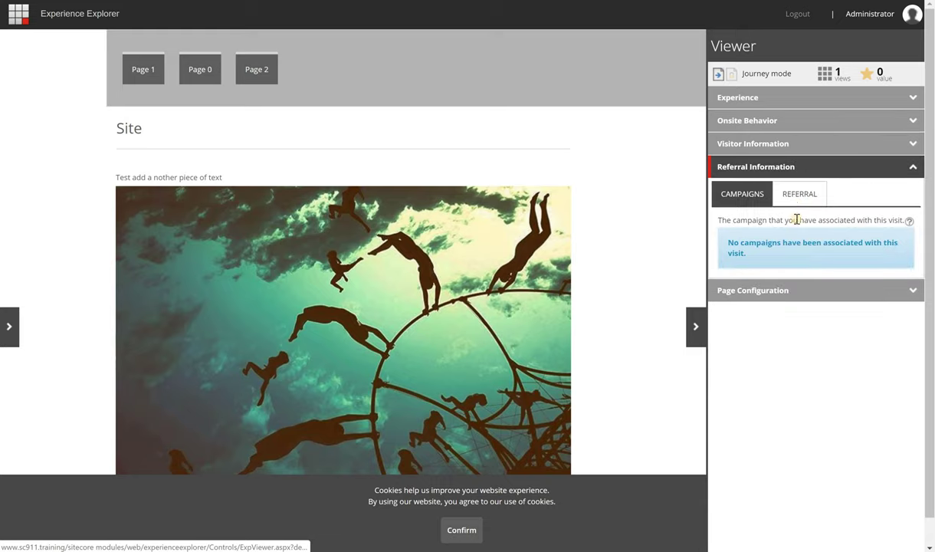
pyautogui.click(765, 292)
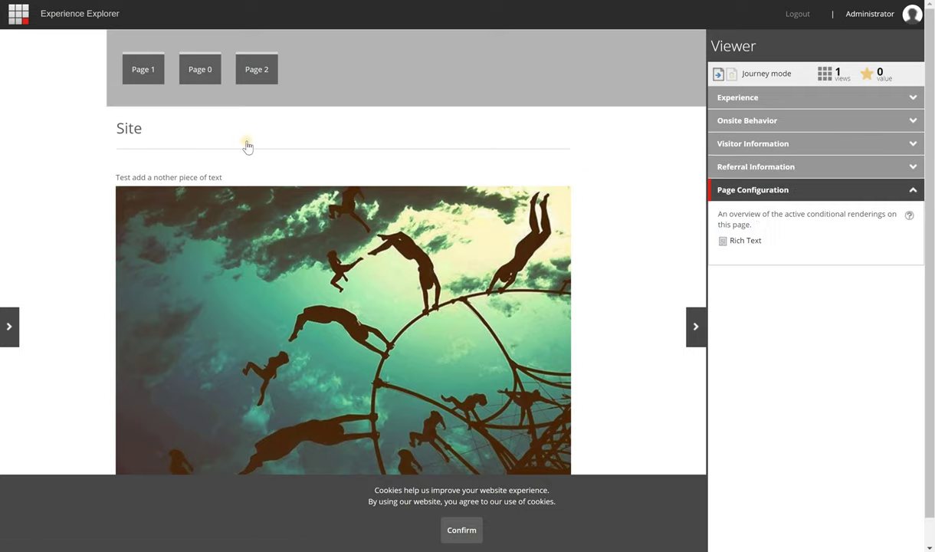
pyautogui.click(13, 323)
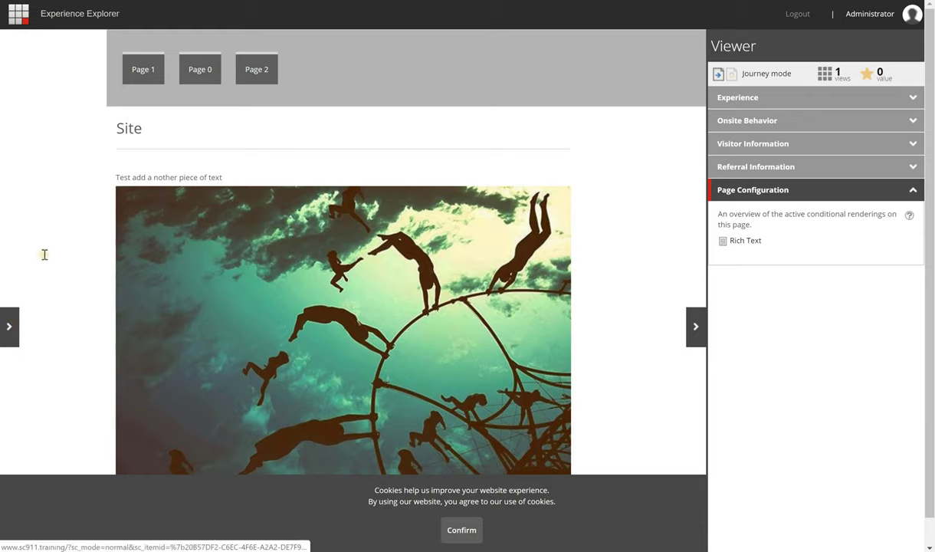
# Apply 'Campaign' from the Campaigns list, confirm it under Referral Information, and close Settings
pyautogui.click(32, 194)
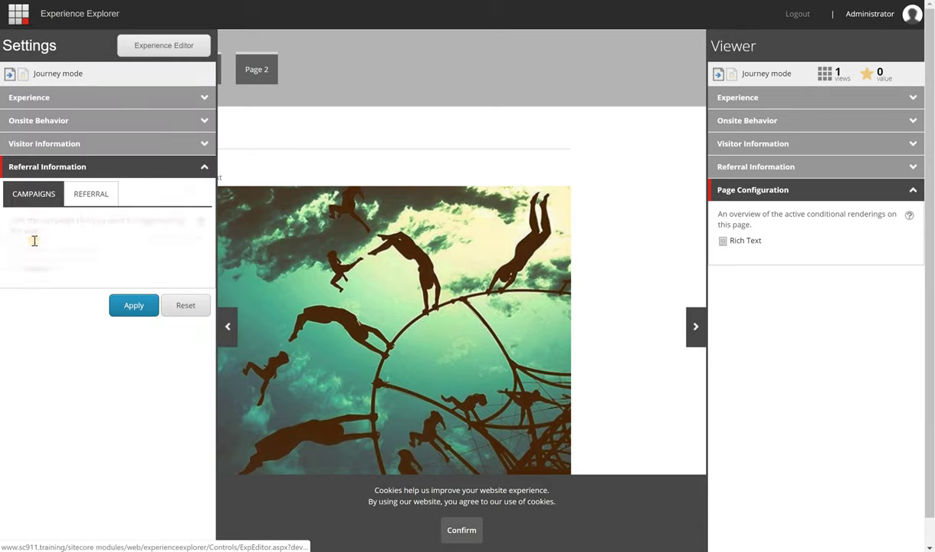
pyautogui.click(13, 269)
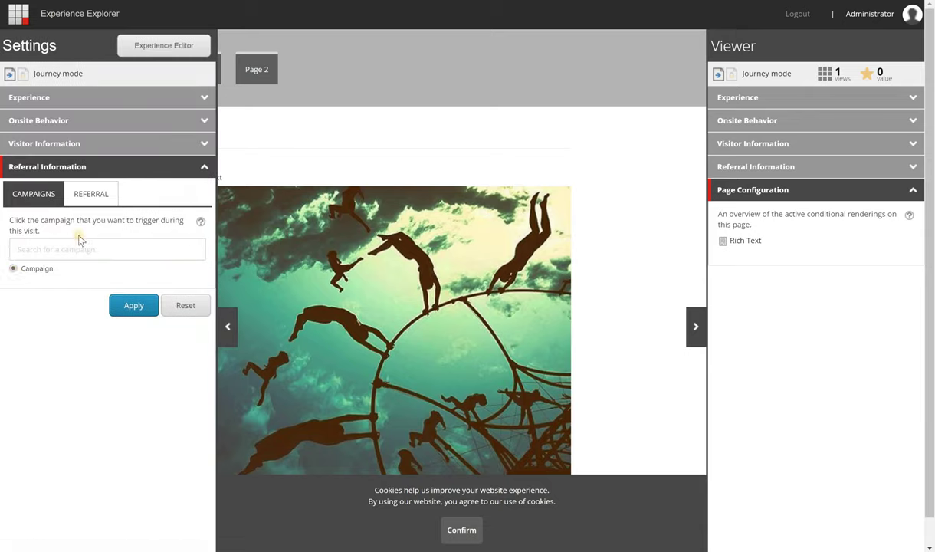
pyautogui.click(133, 306)
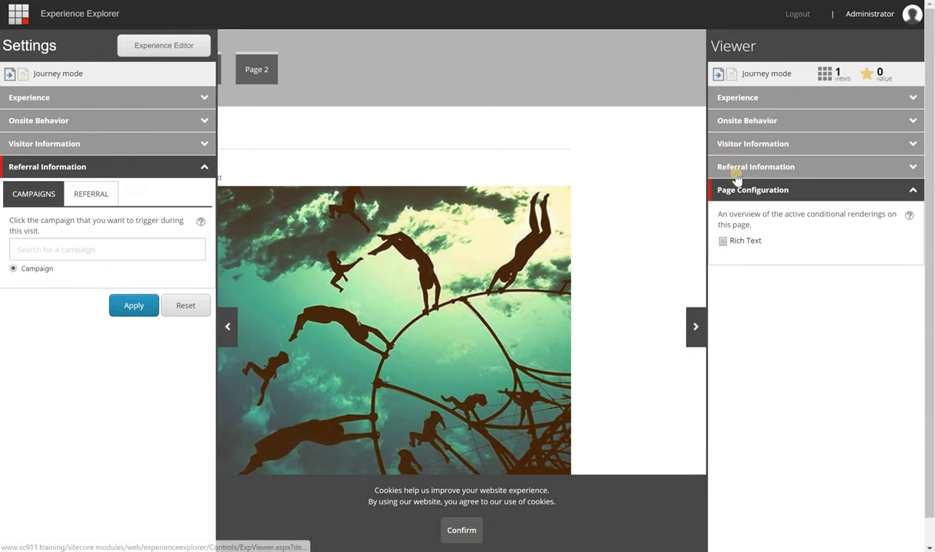
pyautogui.click(748, 170)
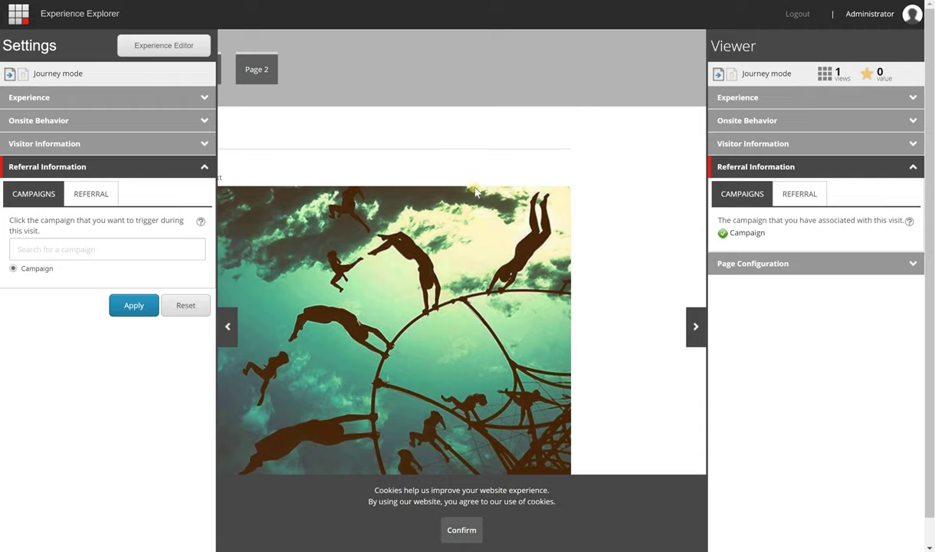
pyautogui.click(226, 314)
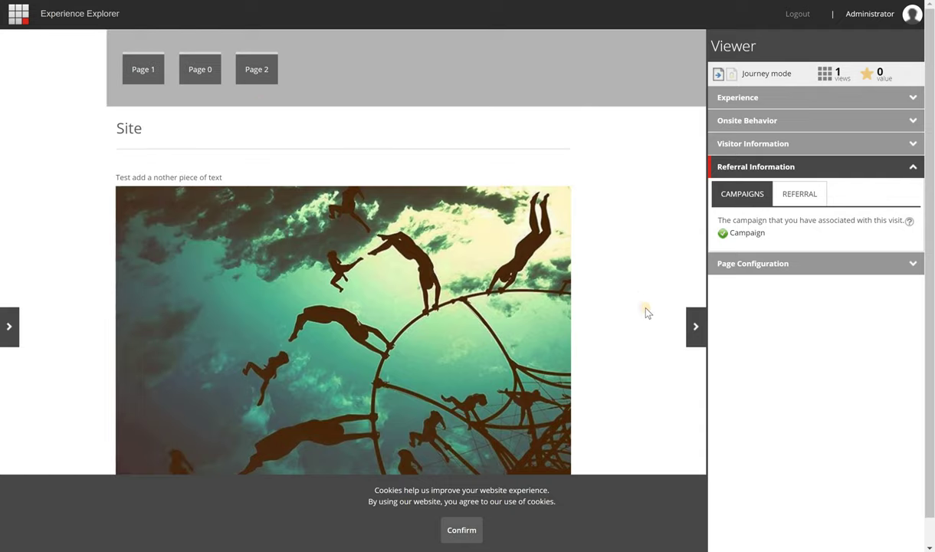
# Collapse the Viewer panel with its '>' edge tab
pyautogui.click(689, 324)
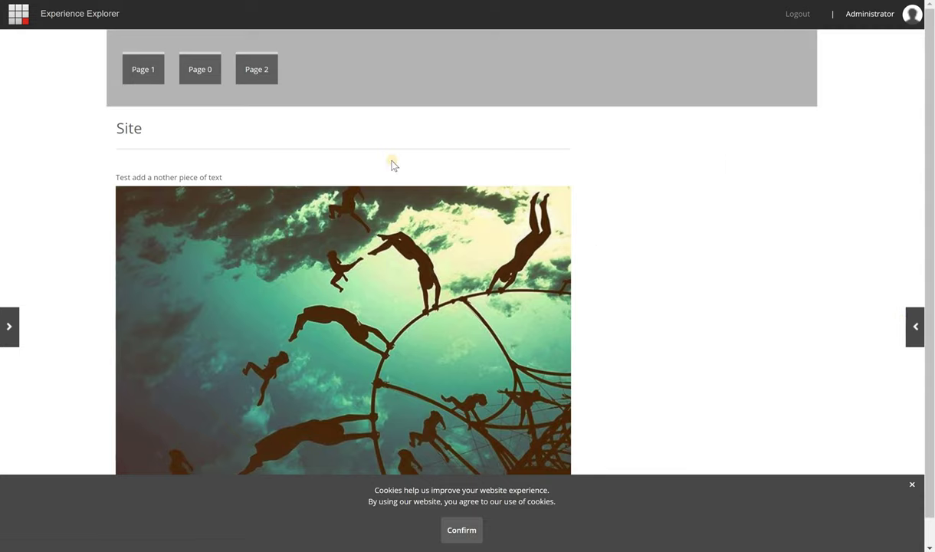